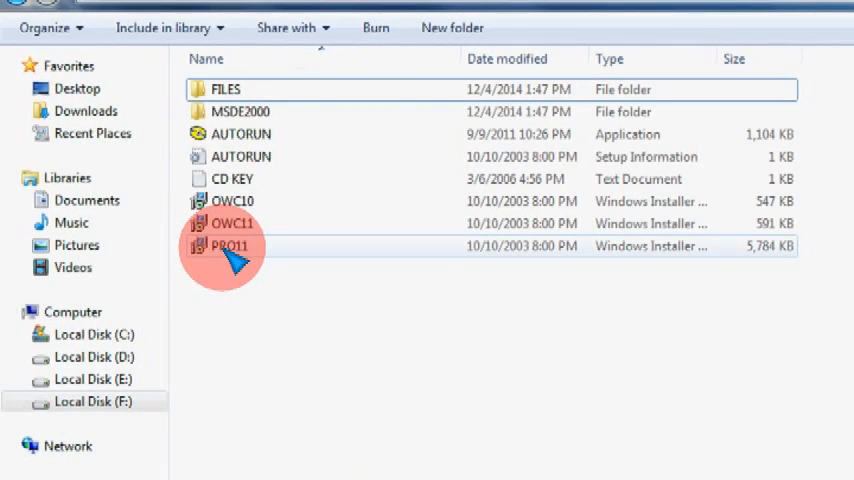
Launch the Office 2003 installer package PRO11 from drive F.
left_click(235, 258)
double_click(235, 258)
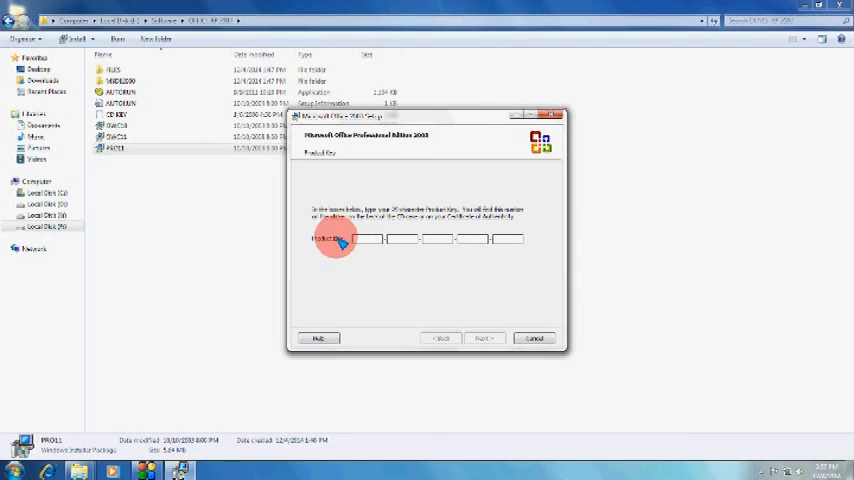
Paste the product key from the CD KEY file and continue past User Information to the license.
double_click(118, 114)
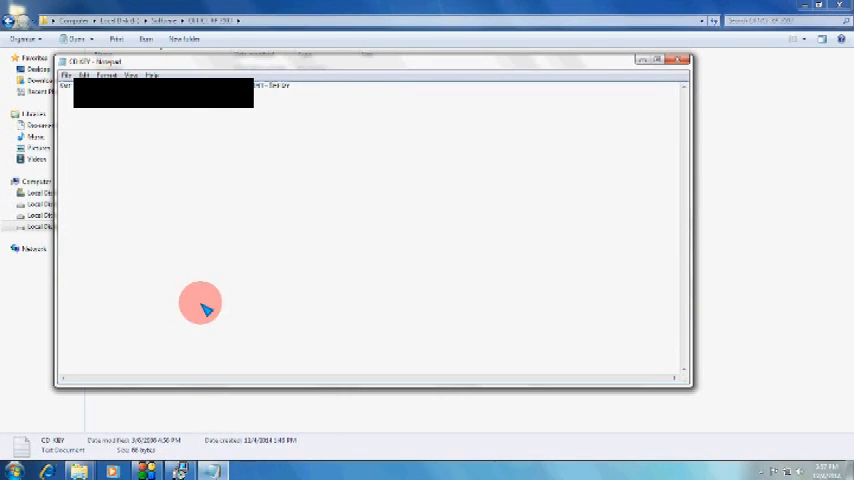
left_click(180, 469)
left_click(360, 245)
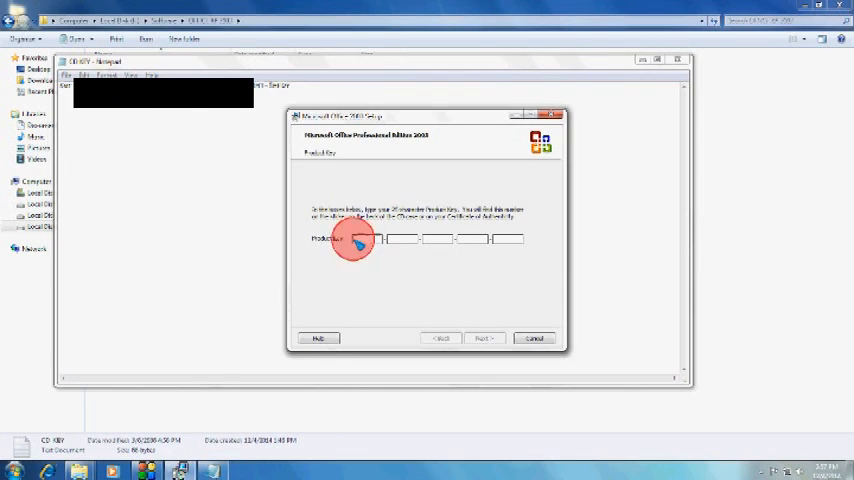
key("ctrl+v")
left_click(487, 341)
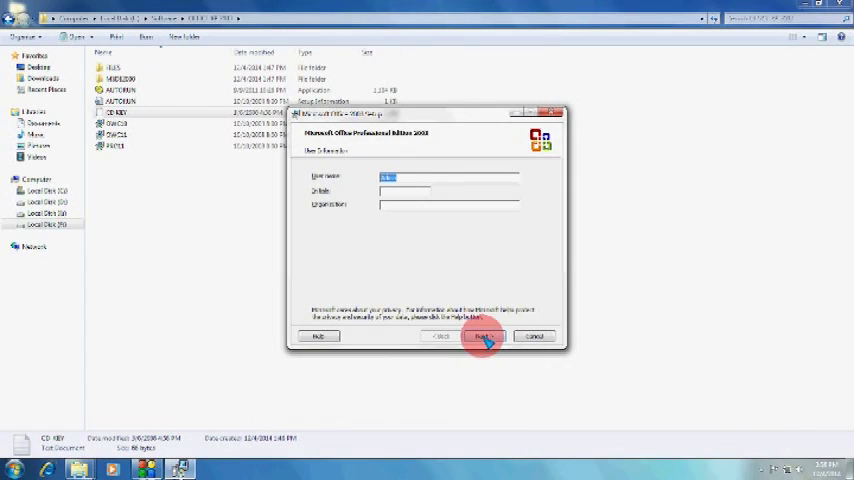
left_click(484, 337)
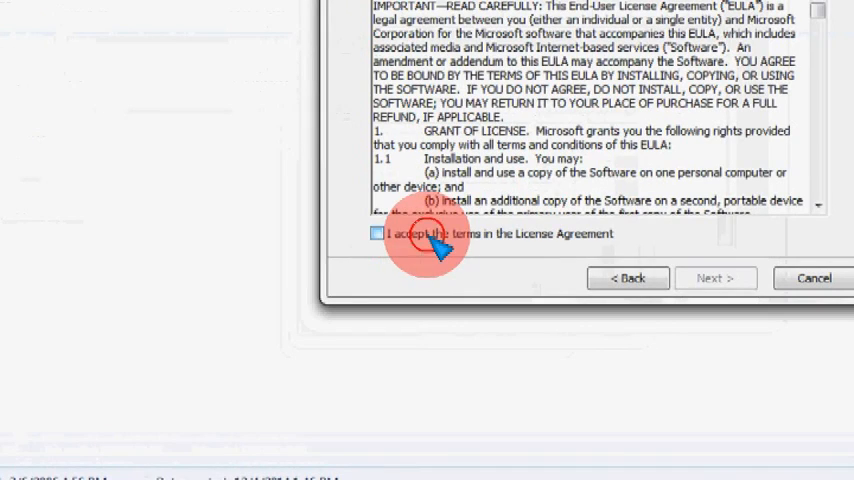
Accept the license terms, choose Complete Install and start installing Office 2003.
left_click(345, 318)
left_click(693, 285)
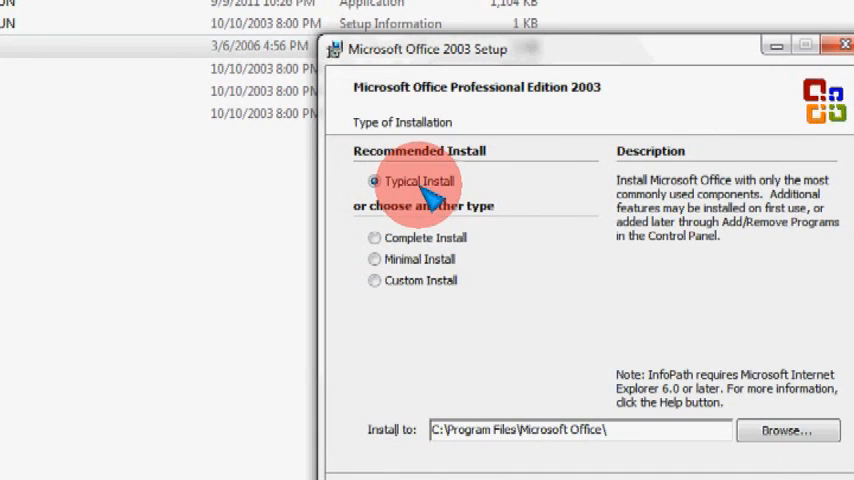
left_click(376, 238)
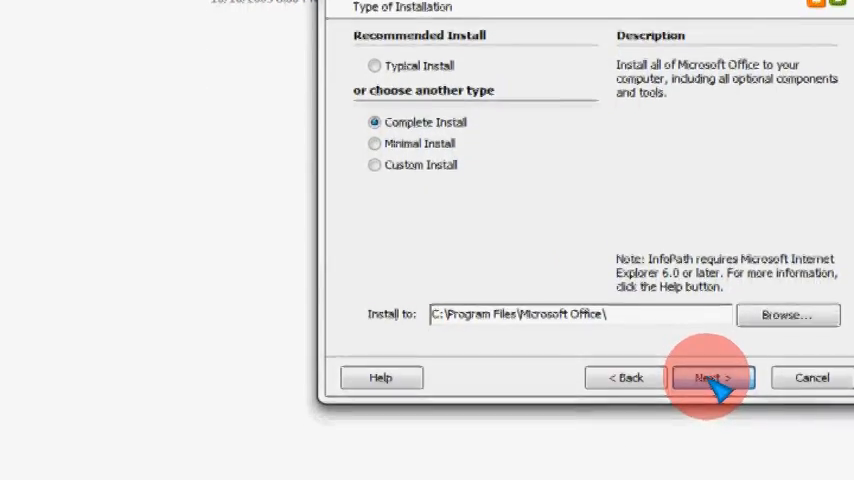
left_click(712, 391)
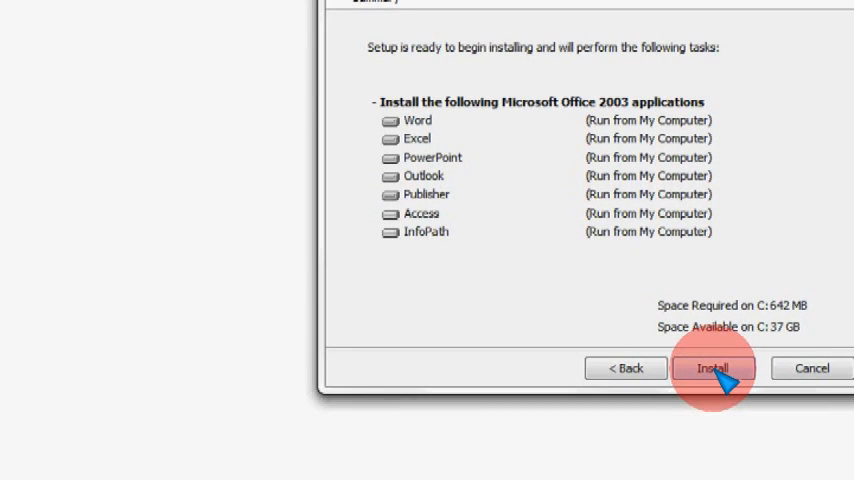
left_click(716, 370)
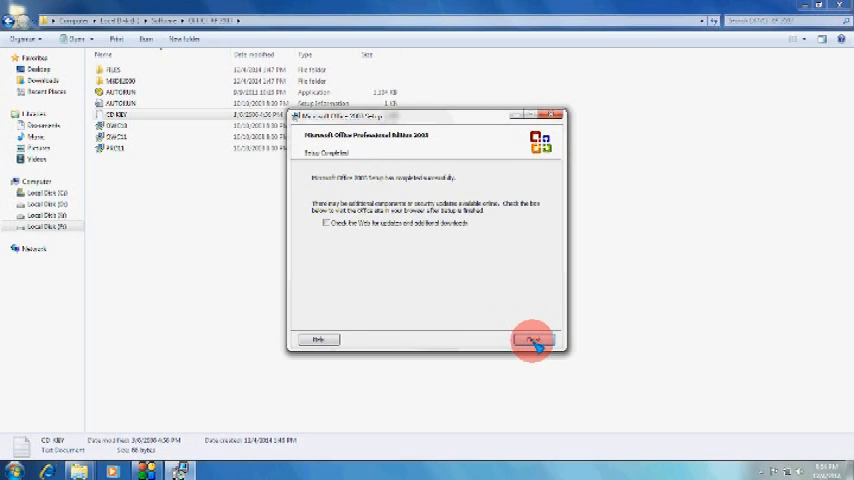
Finish and close the completed Office 2003 setup.
left_click(533, 340)
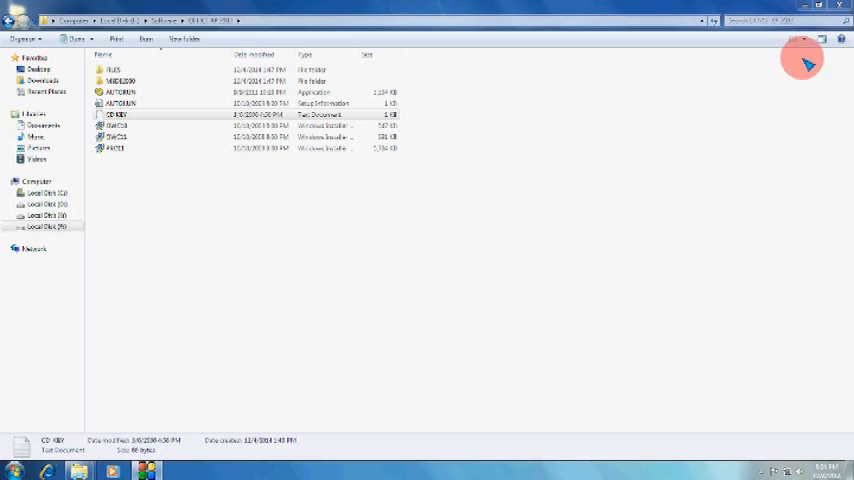
Send a Microsoft Office Word 2003 shortcut to the desktop from the Start menu's Microsoft Office group.
left_click(838, 8)
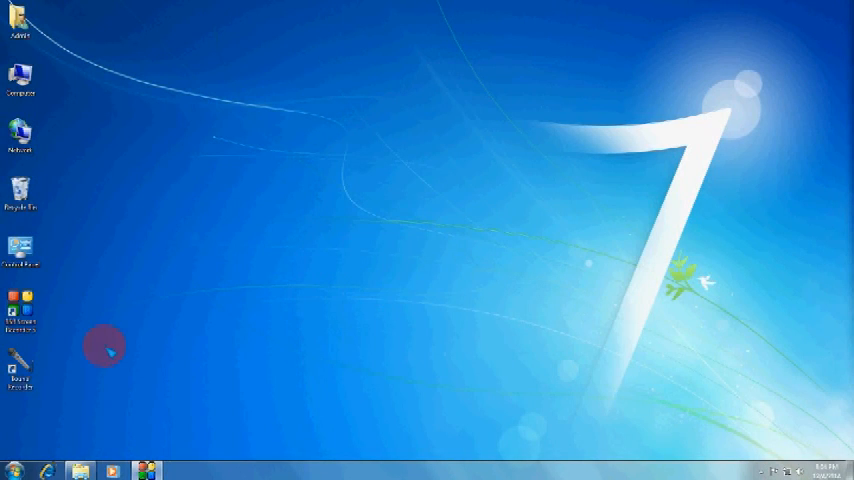
key("super")
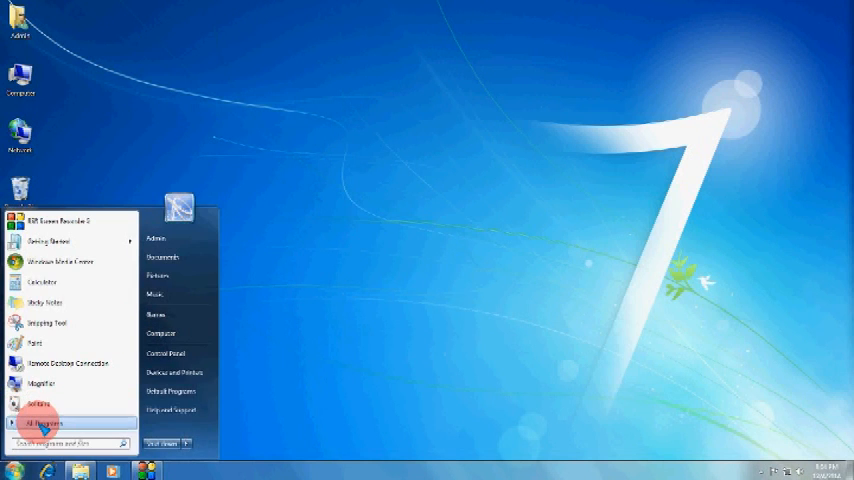
left_click(40, 424)
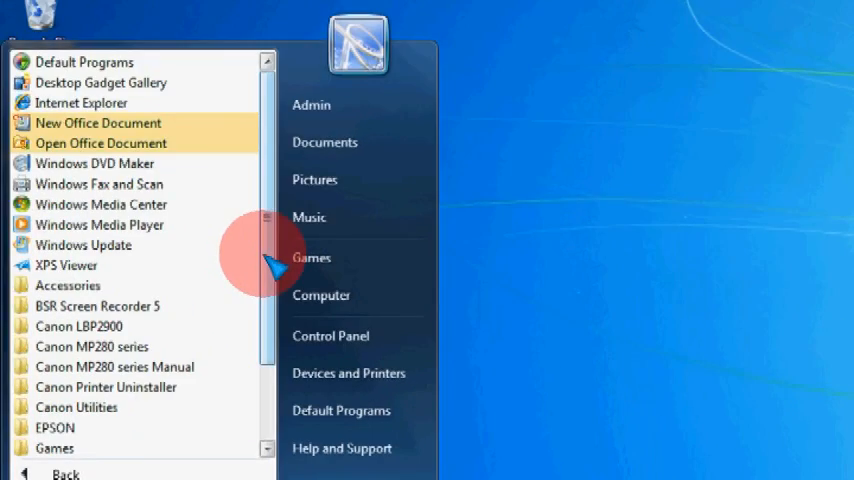
mouse_move(272, 268)
left_mouse_down()
mouse_move(273, 324)
mouse_move(200, 371)
left_mouse_up()
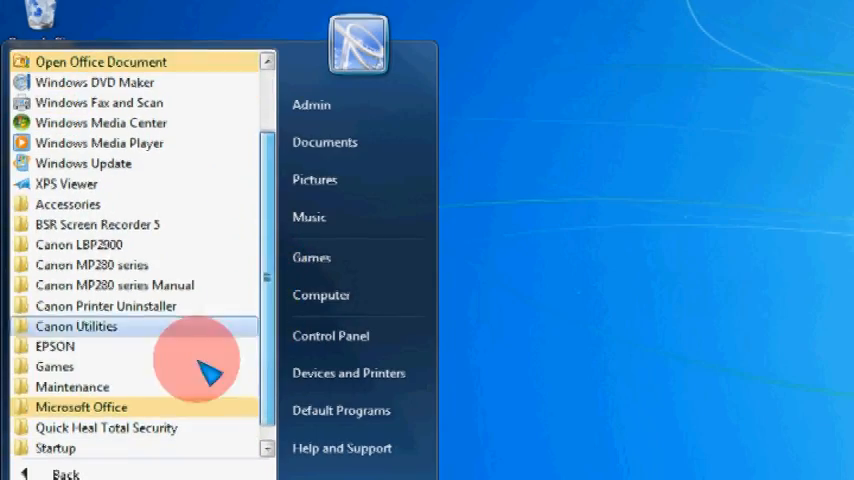
left_click(113, 402)
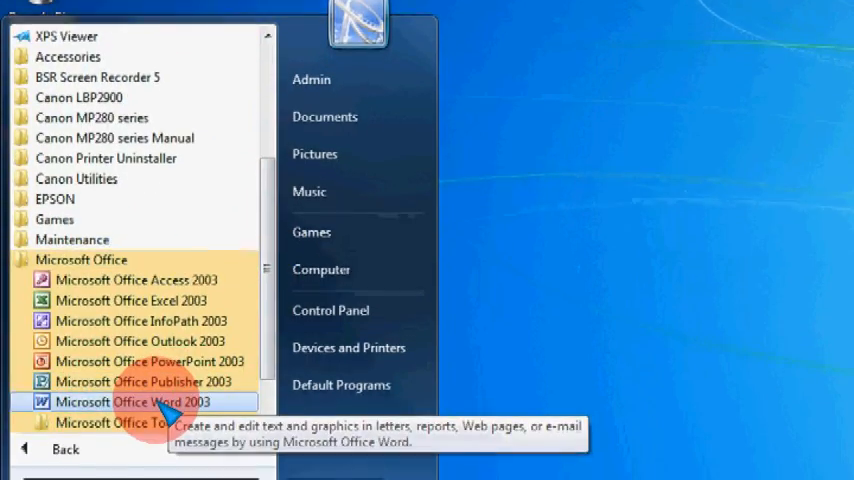
right_click(167, 407)
mouse_move(290, 229)
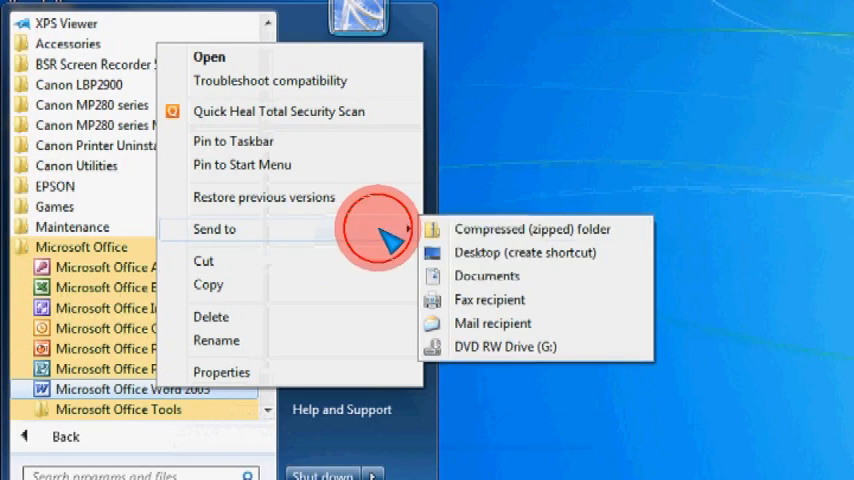
left_click(512, 258)
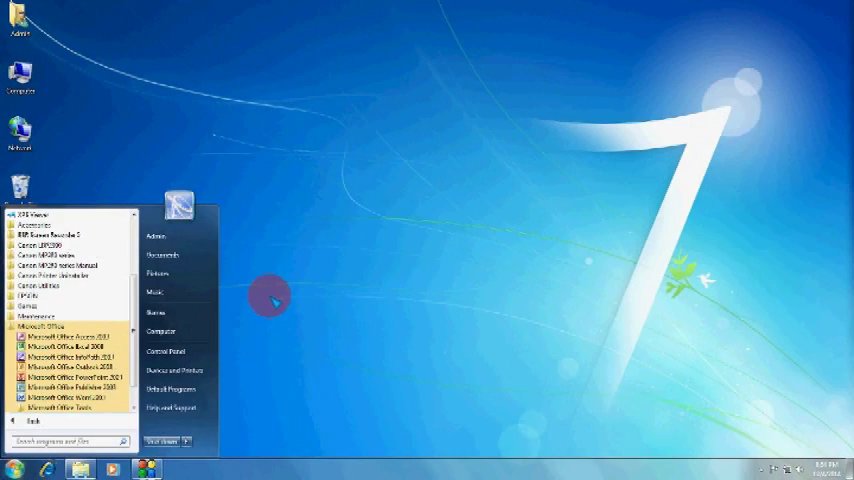
left_click(269, 297)
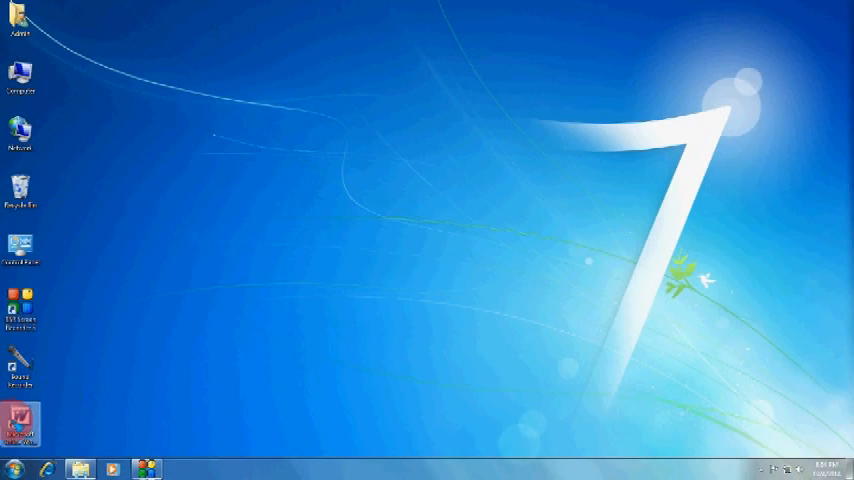
double_click(20, 420)
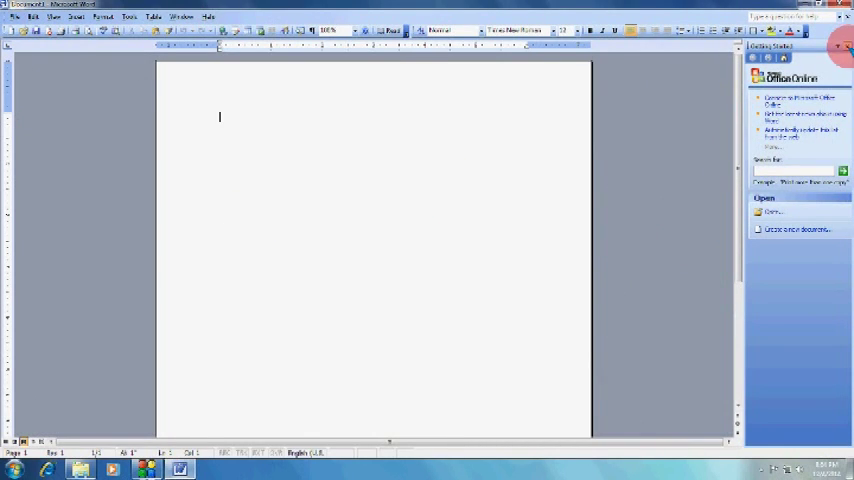
left_click(845, 45)
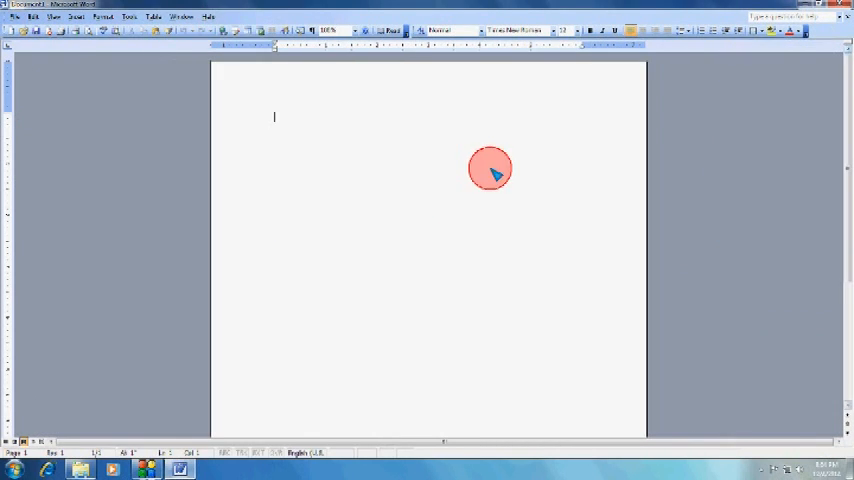
key("alt+f")
key("x")
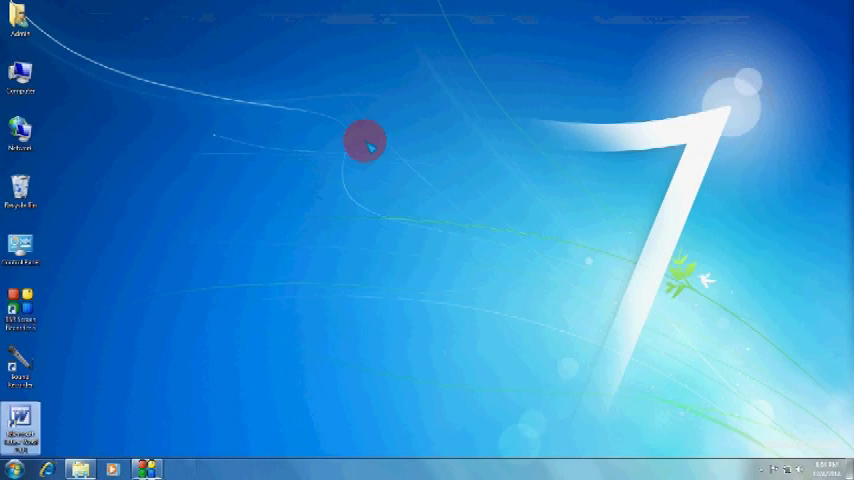
right_click(365, 143)
left_click(381, 172)
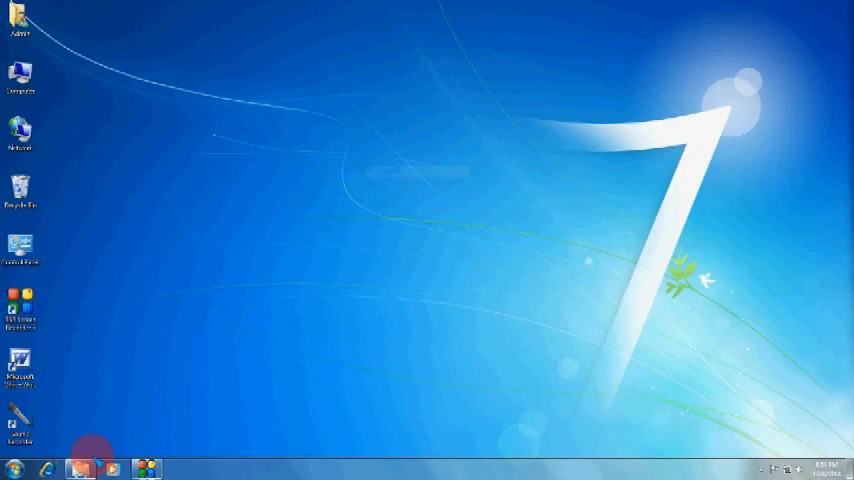
Run the Office 2007 setup program from its installation folder on drive F.
left_click(84, 466)
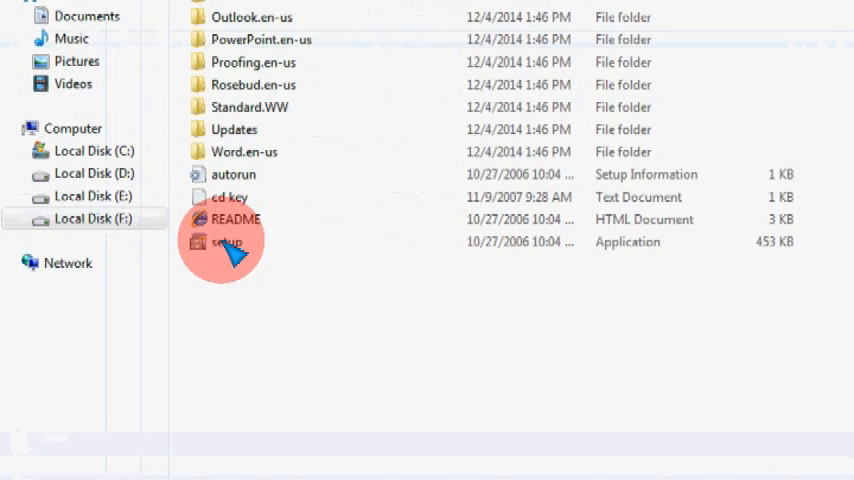
left_click(224, 224)
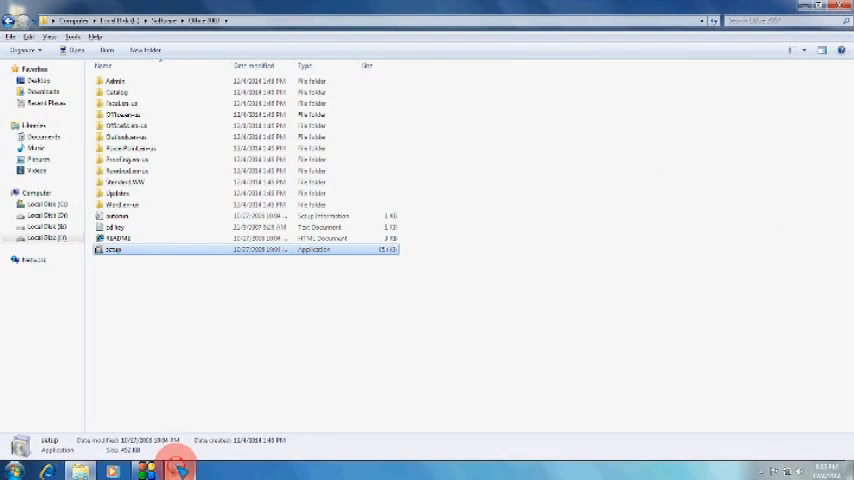
left_click(178, 468)
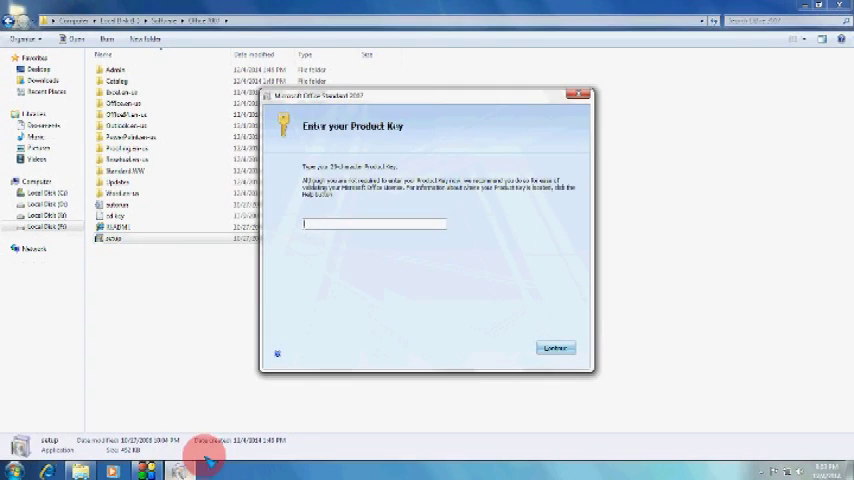
Paste the Office 2007 product key and accept the license terms to reach the installation type choice.
left_click(143, 222)
key("ctrl+v")
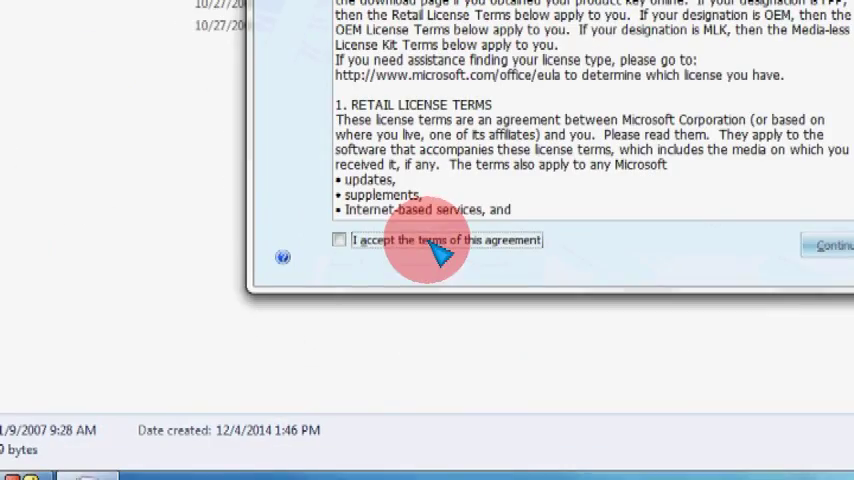
left_click(355, 347)
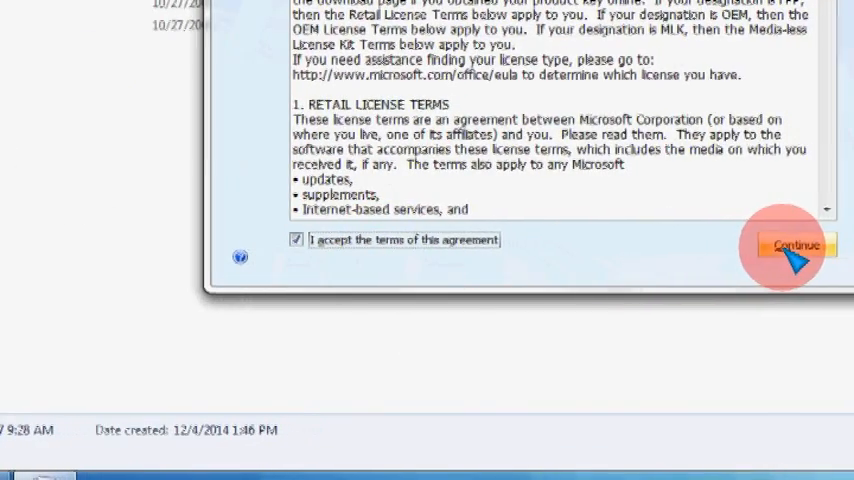
left_click(790, 250)
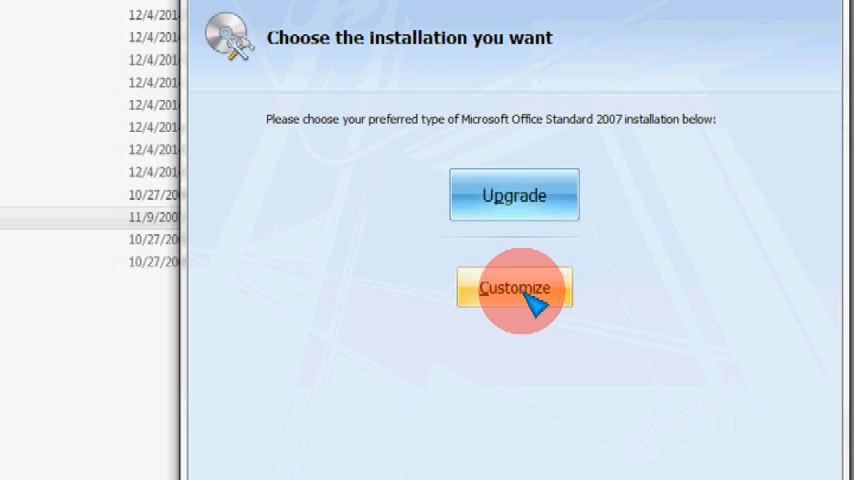
Customize the install to keep all previous Office versions and install Office Standard 2007.
left_click(513, 300)
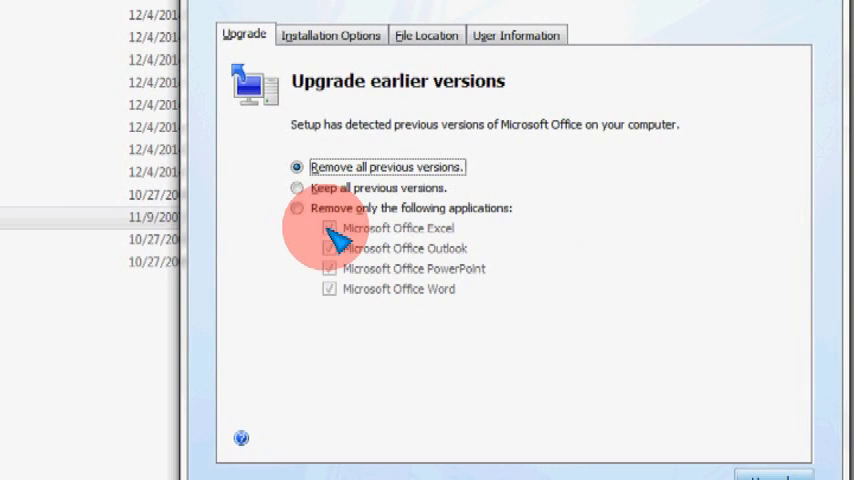
left_click(298, 189)
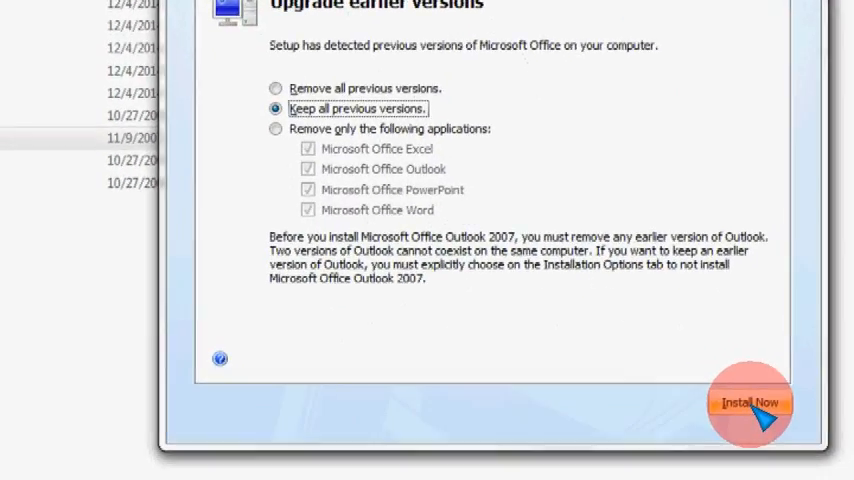
left_click(748, 398)
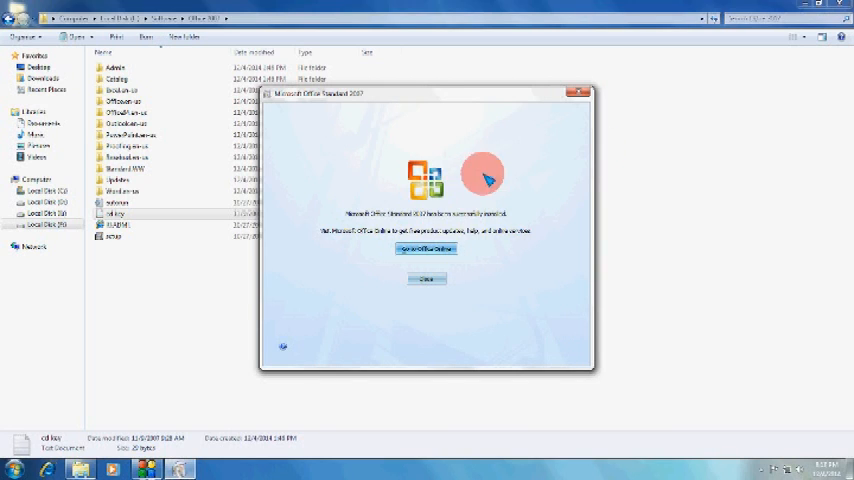
Dismiss the Office 2007 installation-complete notice and close the file window.
left_click_drag(404, 95, 437, 55)
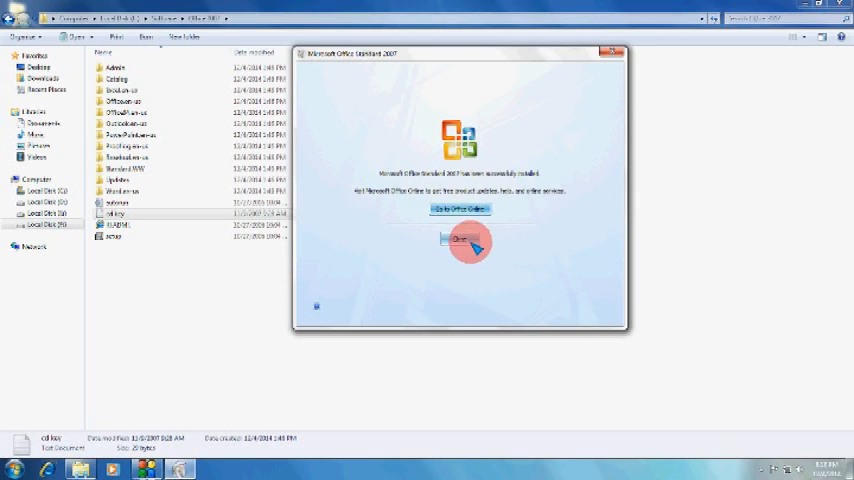
left_click(465, 241)
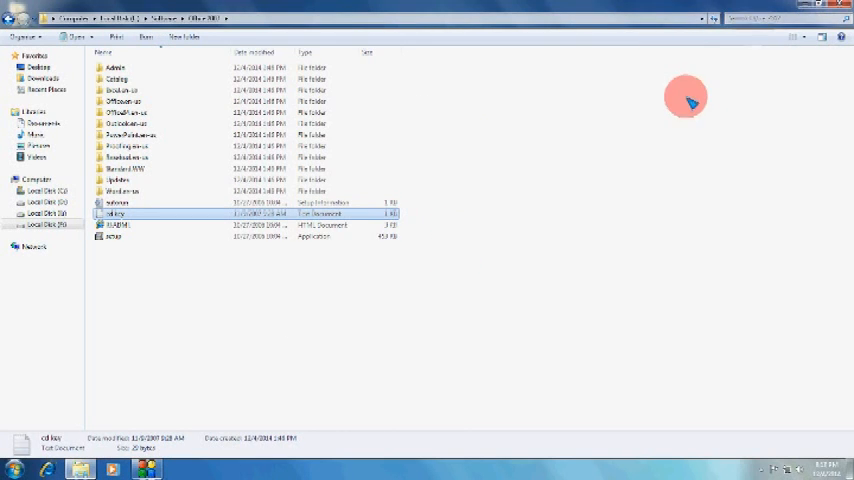
left_click(840, 10)
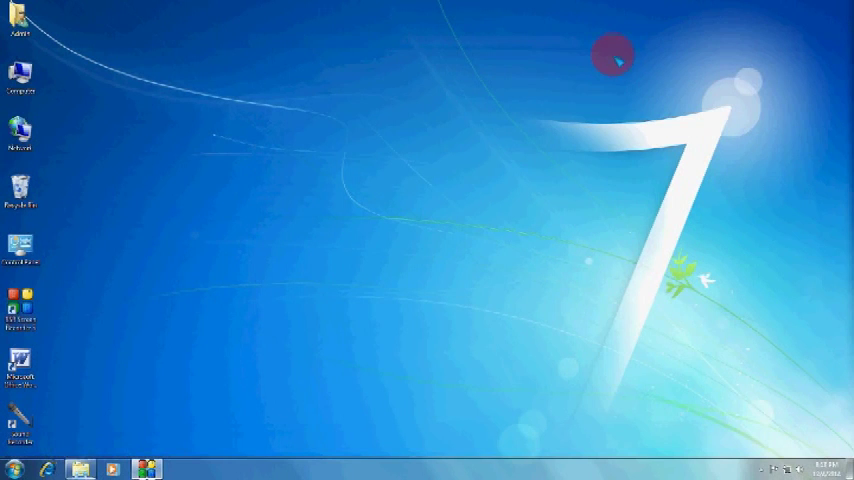
Send a Word 2007 shortcut to the desktop from the Start menu and launch Word 2007 from it.
right_click(347, 118)
left_click(387, 143)
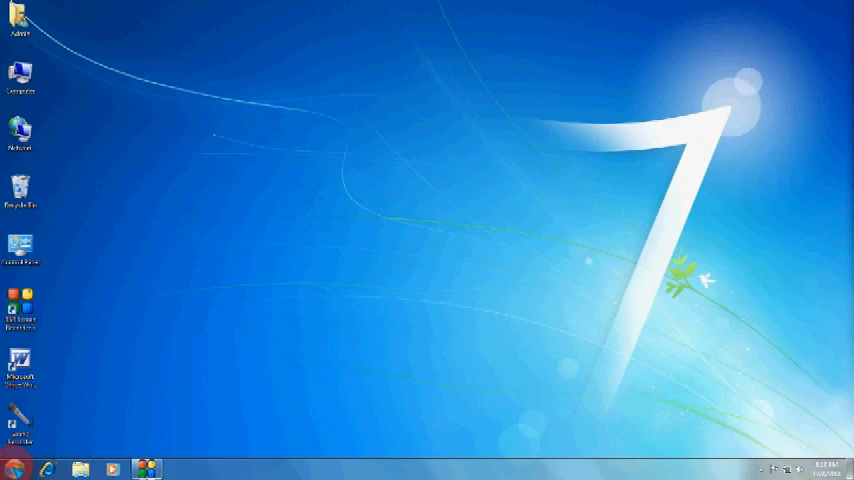
left_click(15, 468)
left_click(47, 422)
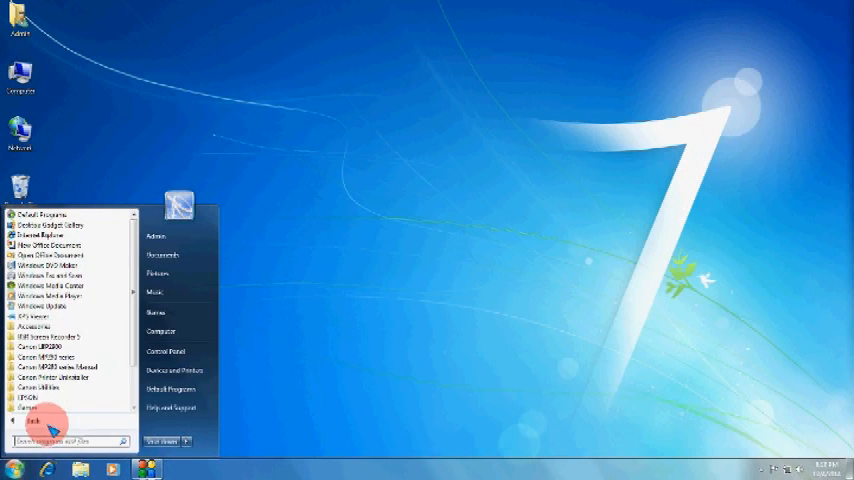
scroll(130, 345, "down", 2)
scroll(130, 345, "down", 1)
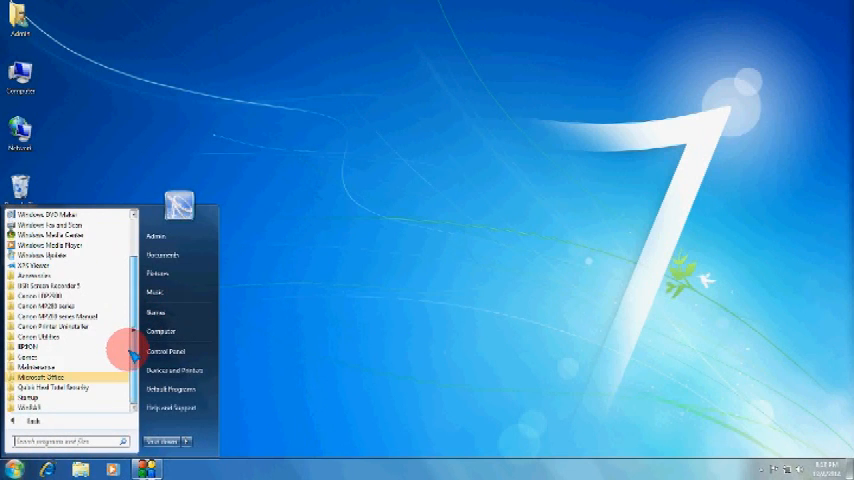
left_click(48, 378)
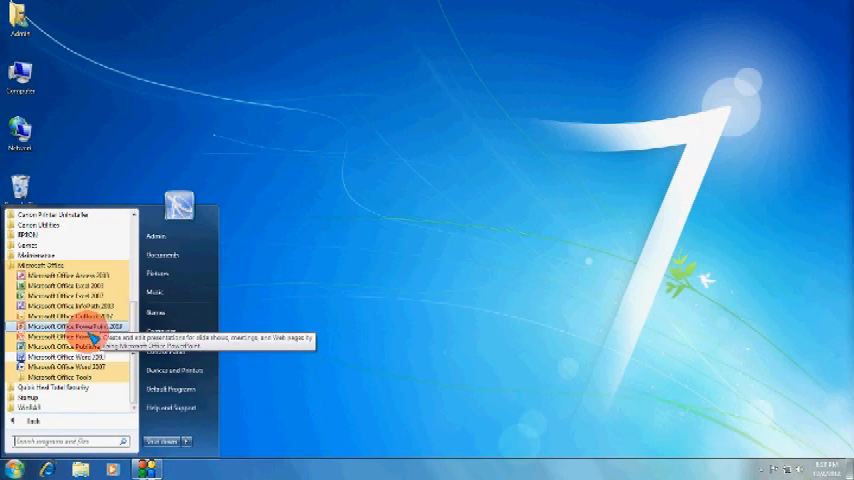
right_click(48, 370)
mouse_move(110, 287)
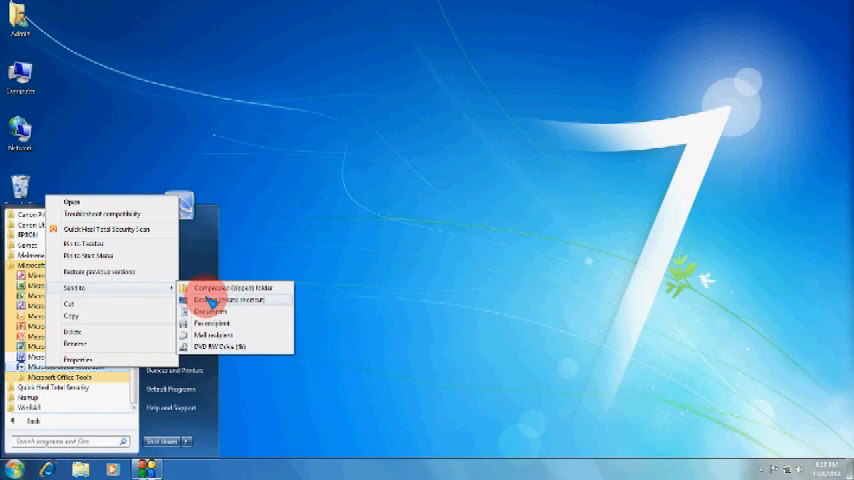
left_click(211, 300)
left_click(188, 178)
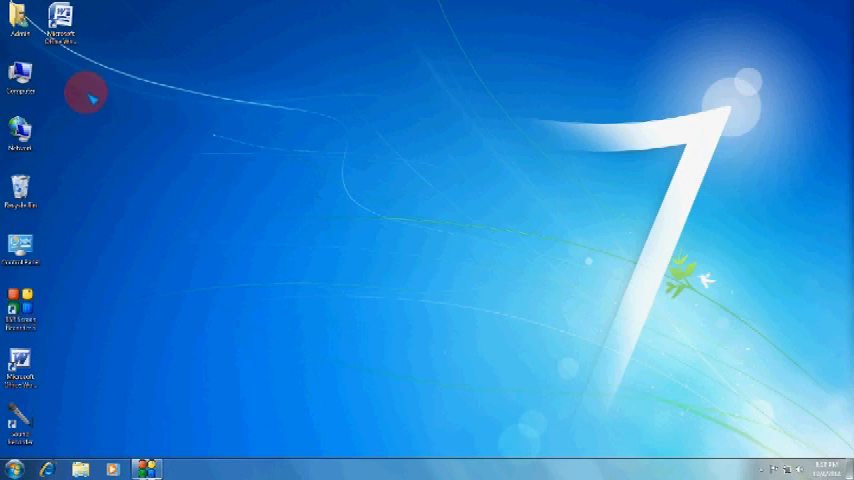
double_click(62, 24)
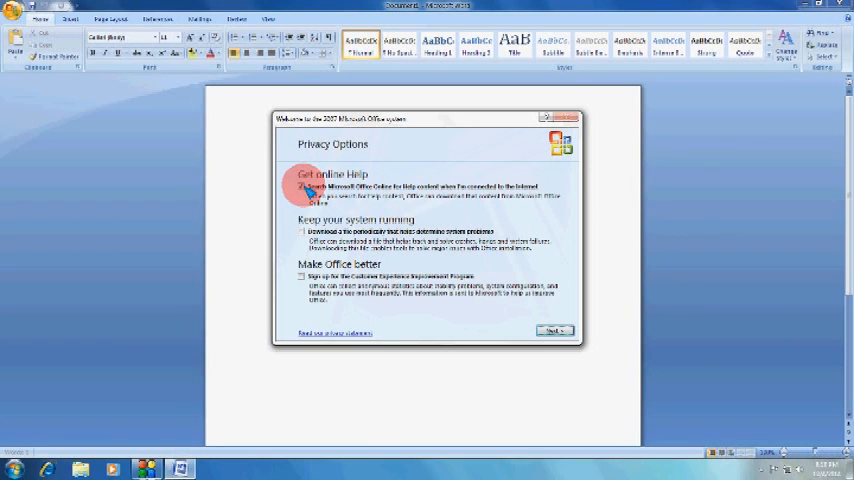
Decline Office Online help search and Microsoft Update, finish setup, and minimize Word 2007.
left_click(302, 186)
left_click(530, 333)
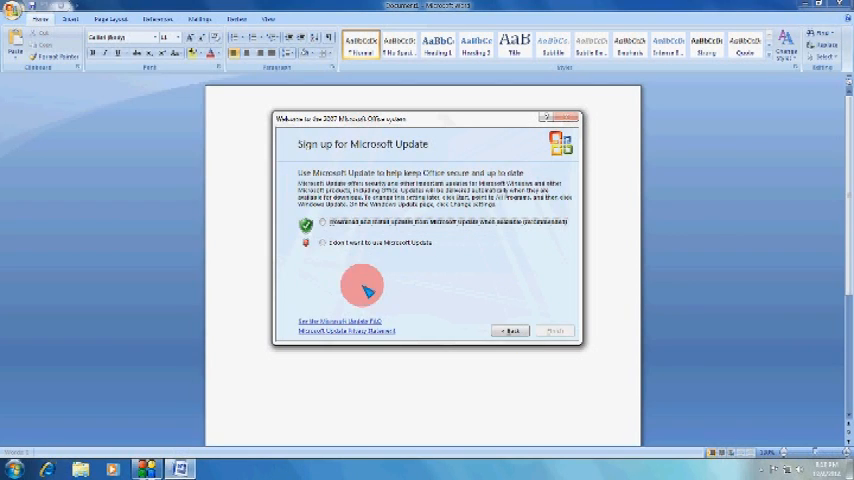
left_click(327, 245)
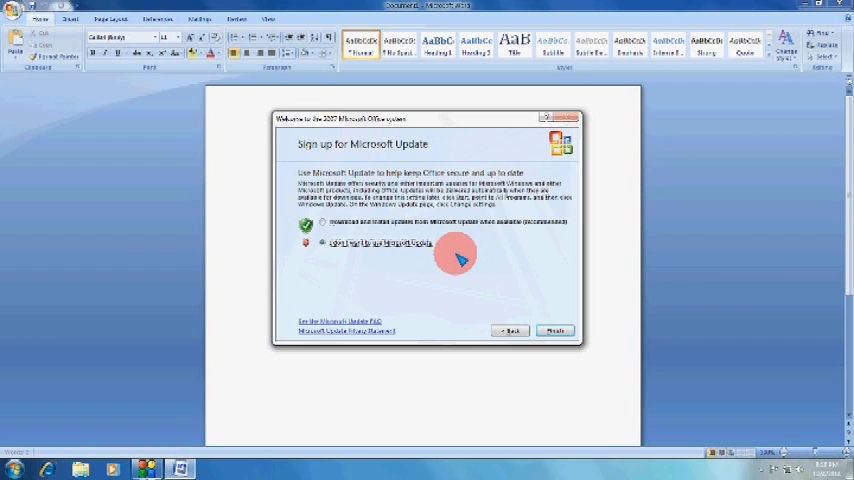
left_click(563, 334)
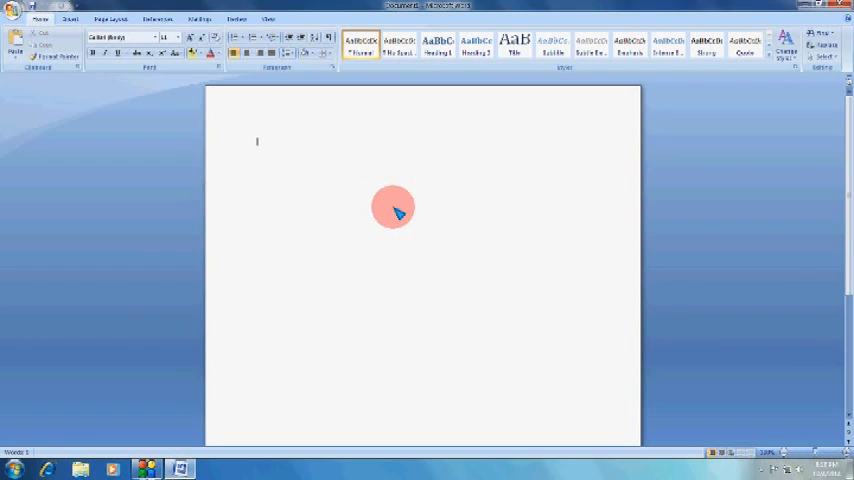
left_click(807, 6)
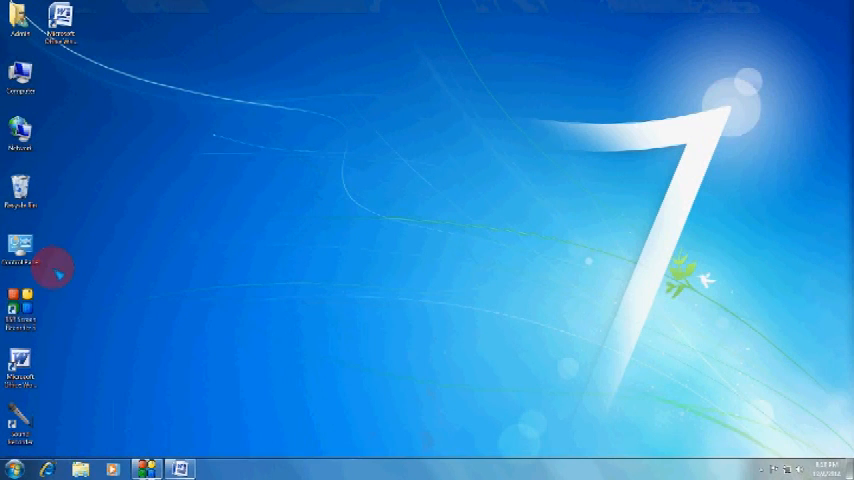
Rearrange the desktop icons via the context menu, then briefly restore and re-minimize Word 2007.
left_click(20, 362)
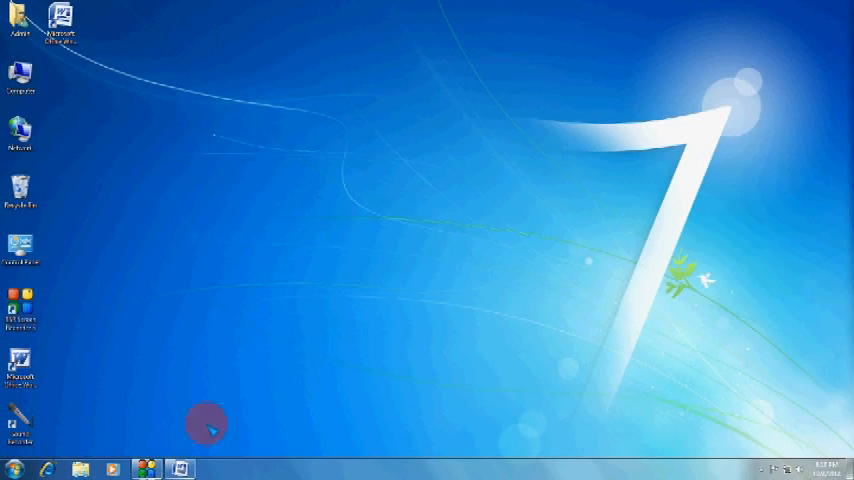
right_click(190, 145)
left_click(206, 168)
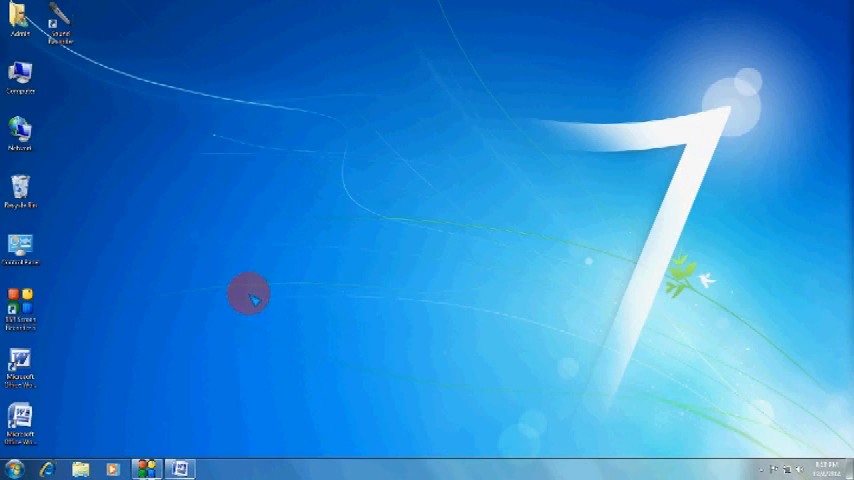
left_click(183, 467)
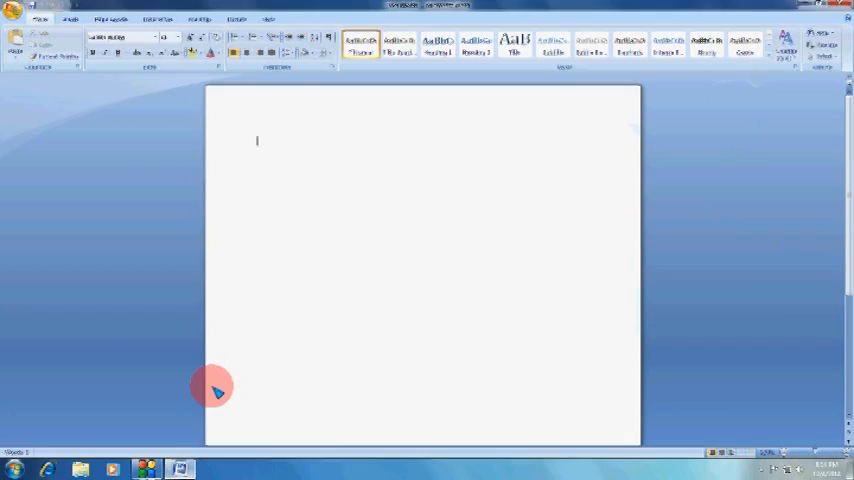
left_click(185, 465)
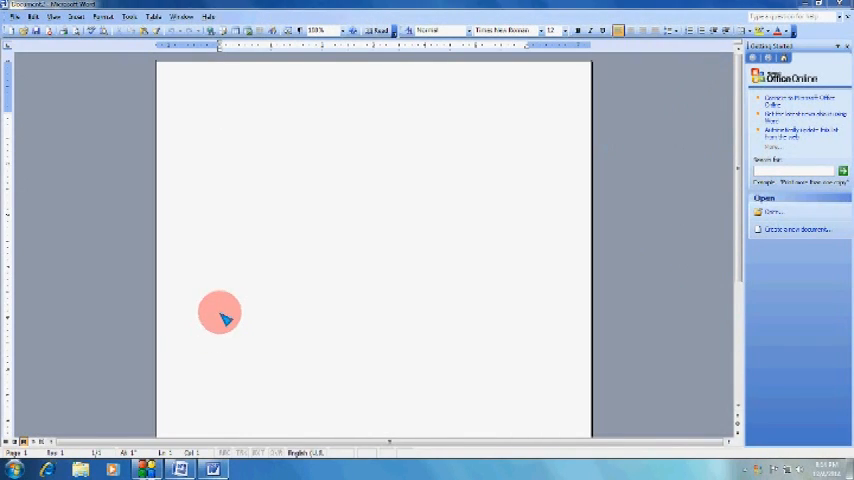
Restore Word 2003 and Word 2007 down from full screen to movable windows.
double_click(210, 5)
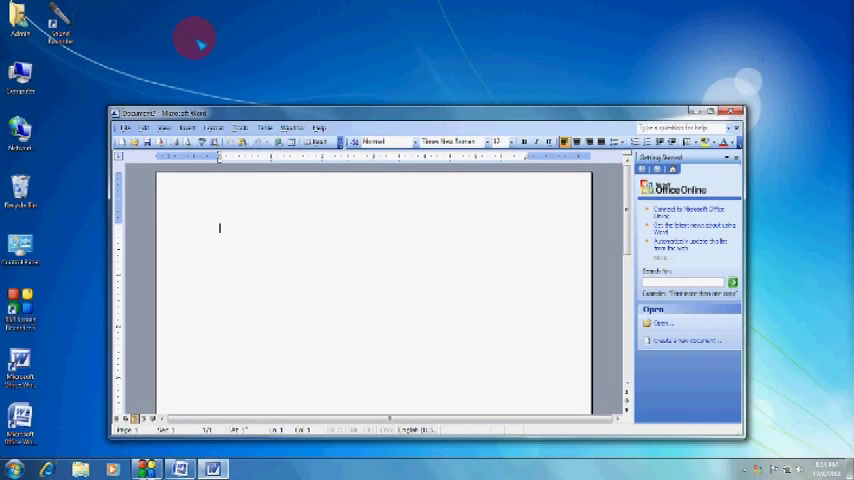
left_click(181, 465)
double_click(296, 15)
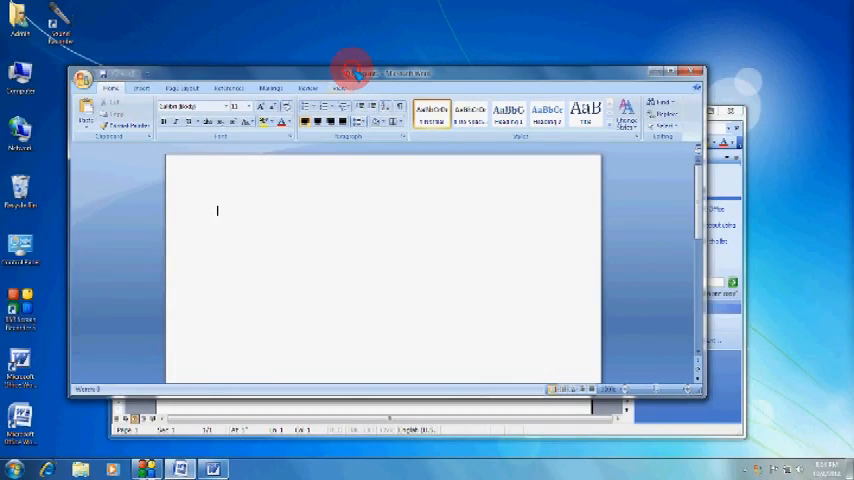
Drag the two Word windows into side-by-side positions and bring Word 2003 to the front.
left_click_drag(353, 67, 230, 31)
left_click_drag(600, 119, 703, 153)
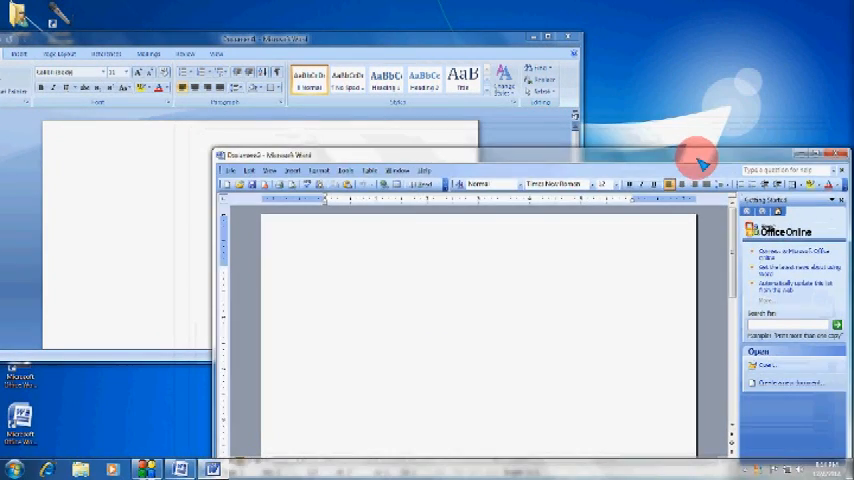
left_click_drag(385, 38, 433, 33)
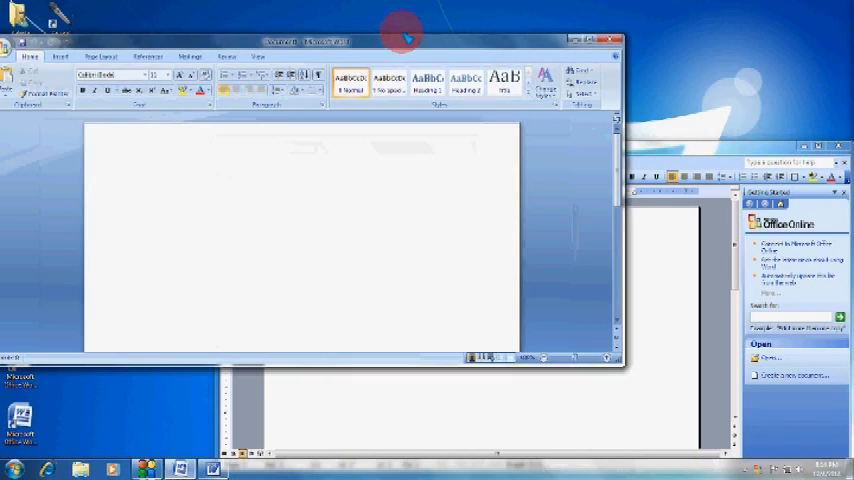
left_click(645, 147)
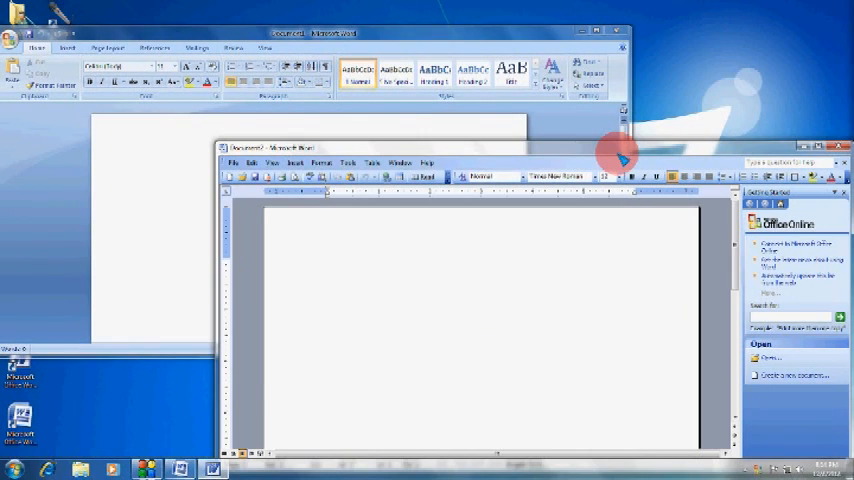